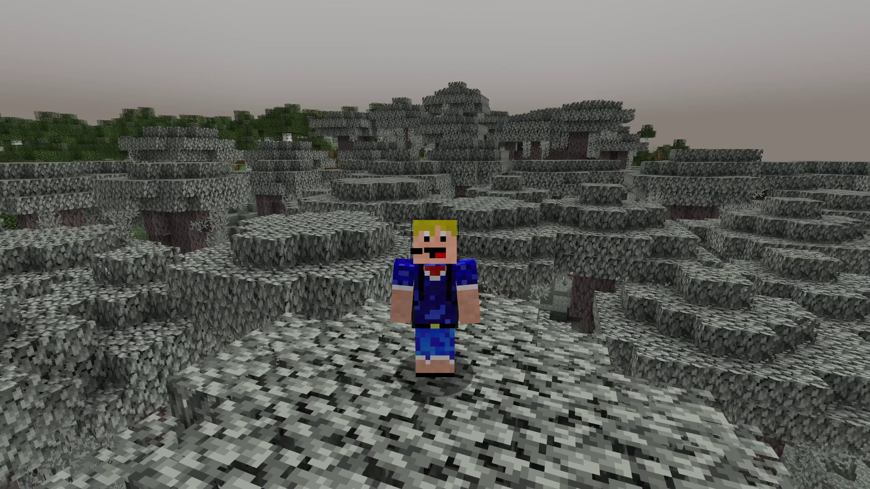
# - Browse the Redstone Blocks items in the creative inventory
pyautogui.press('Escape')
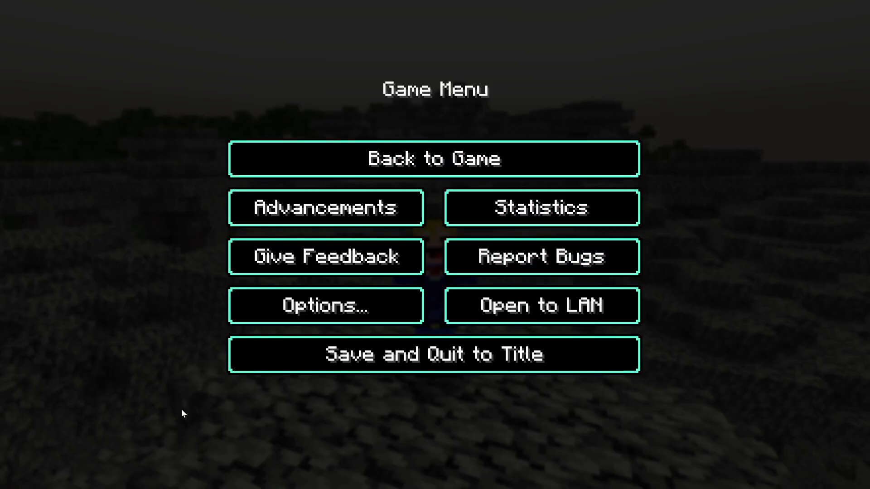
pyautogui.press('Escape')
pyautogui.press('e')
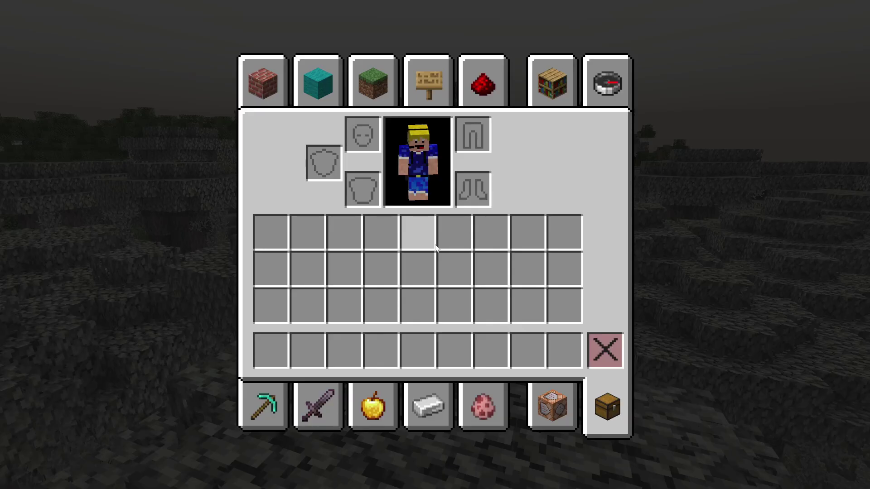
pyautogui.click(481, 81)
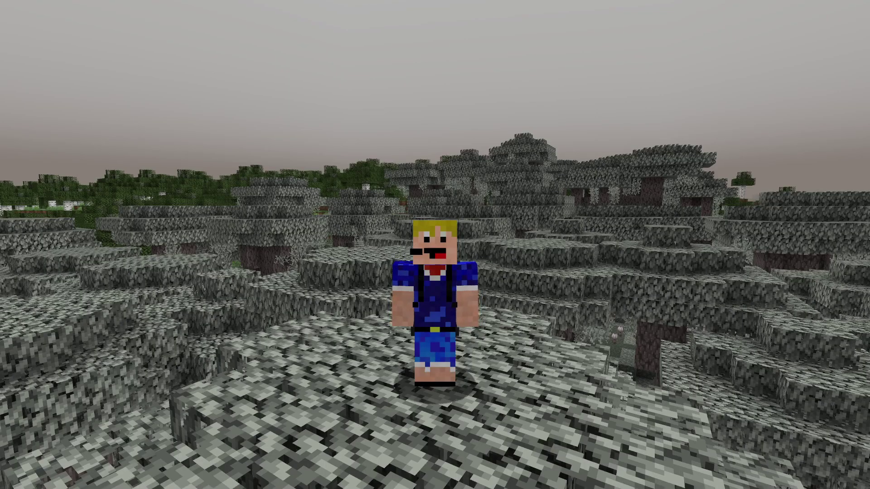
# - Nudge Biome Blend in Video Settings, then save the world and quit to the title screen
pyautogui.press('Escape')
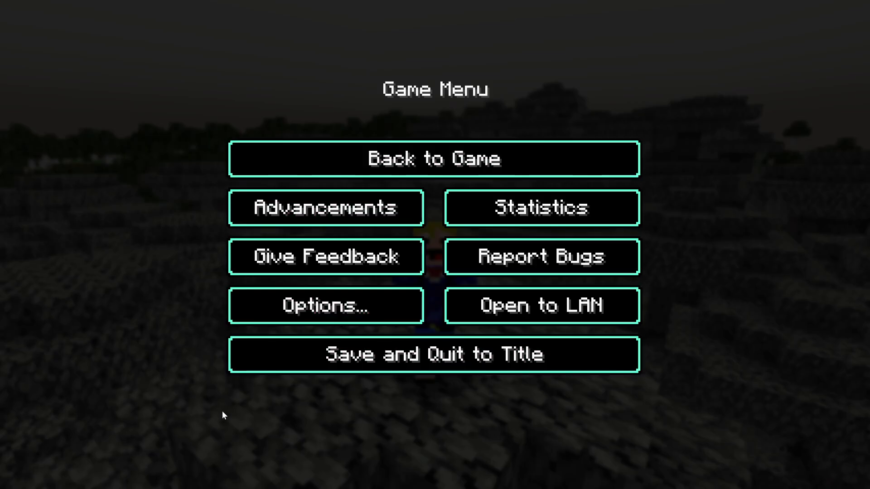
pyautogui.click(359, 307)
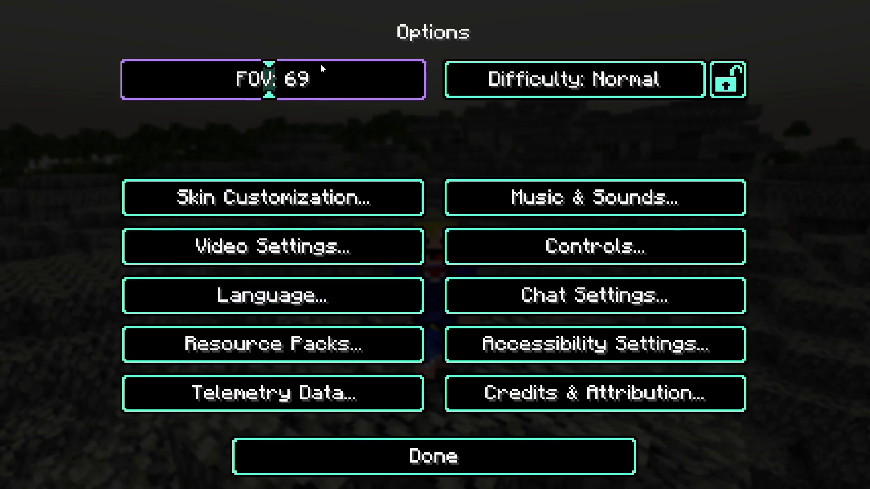
pyautogui.click(300, 250)
pyautogui.moveTo(401, 146); pyautogui.dragTo(403, 148)
pyautogui.click(490, 455)
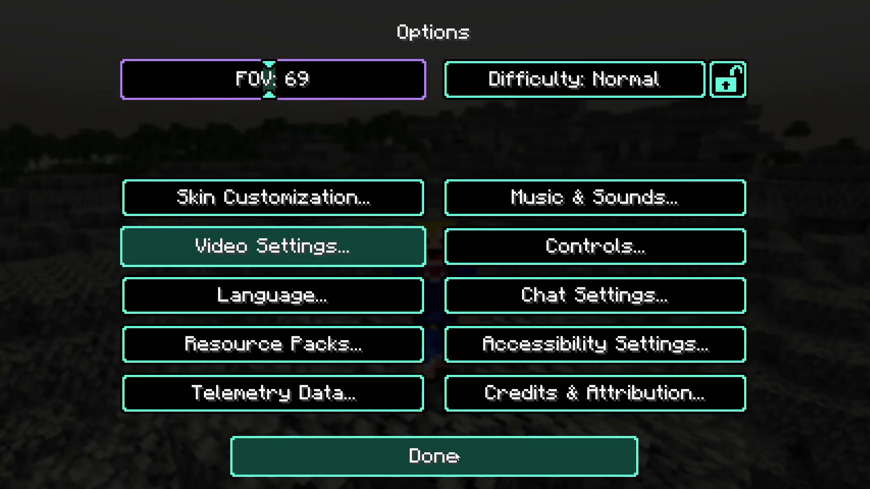
pyautogui.click(490, 448)
pyautogui.click(539, 369)
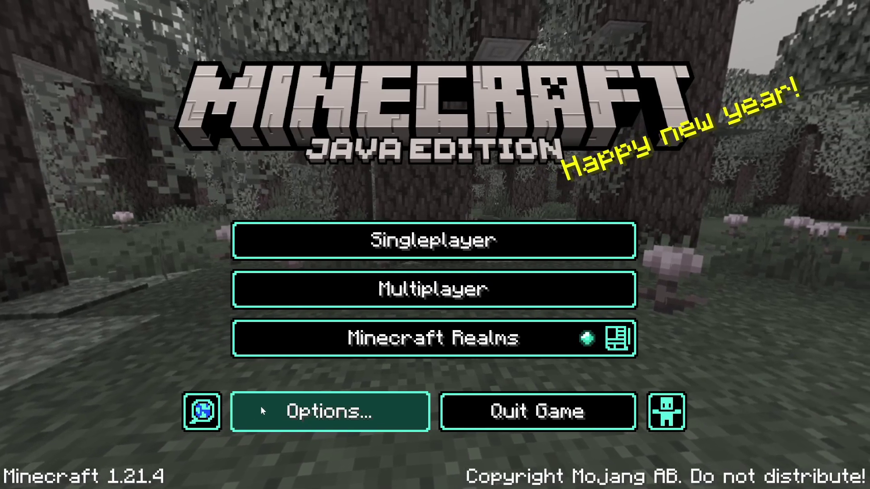
# - Select the High Contrast world, leave its Edit screen without changes, and start playing it
pyautogui.click(442, 240)
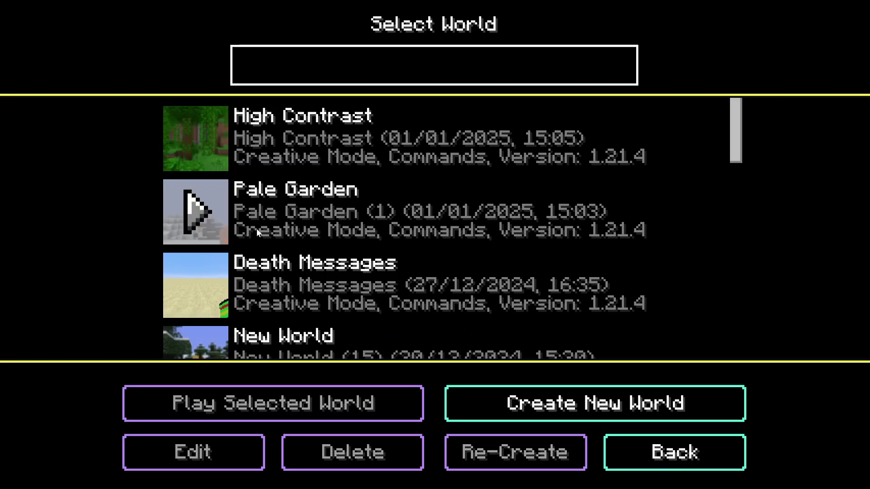
pyautogui.click(358, 168)
pyautogui.click(205, 455)
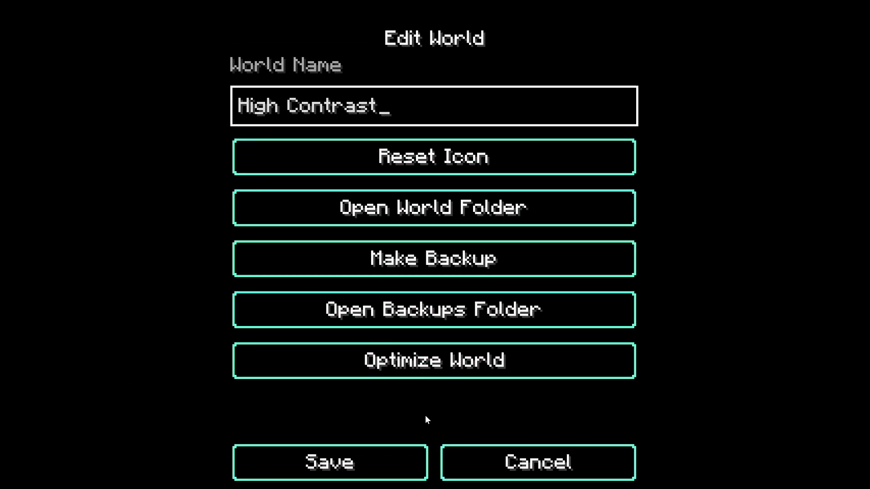
pyautogui.click(515, 462)
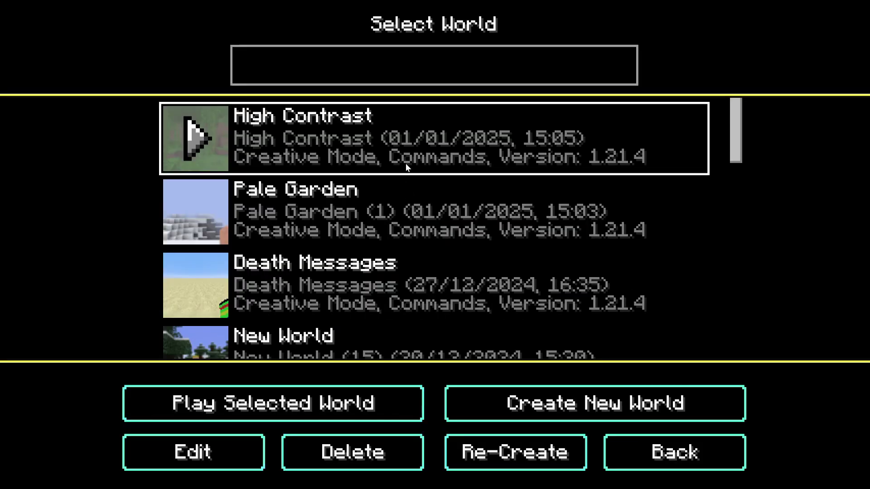
pyautogui.click(310, 412)
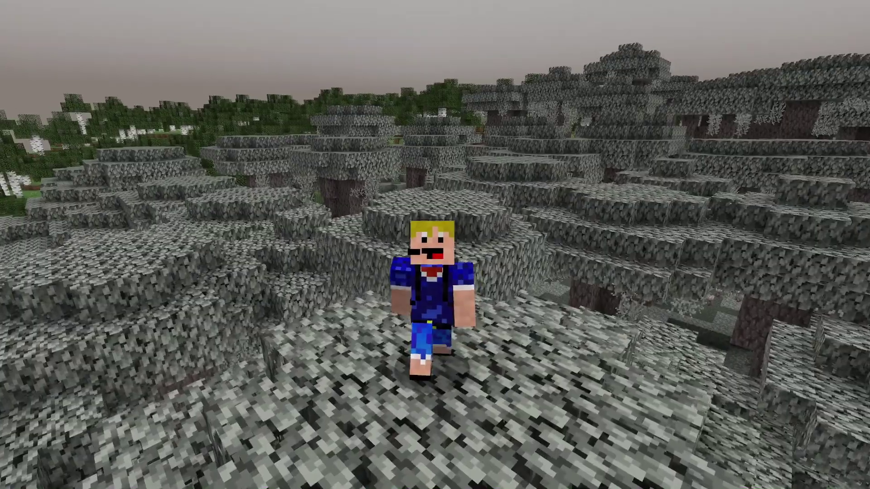
# - Pause the game and go through Options to the Select Resource Packs screen
pyautogui.press('Escape')
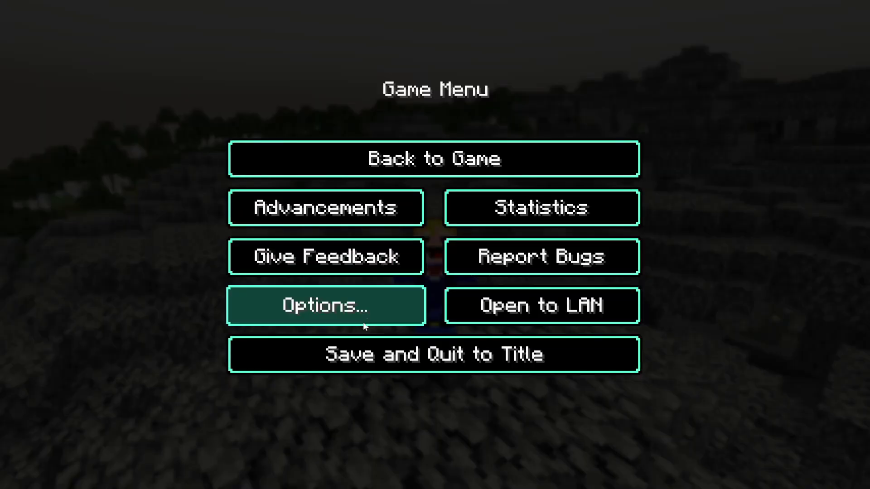
pyautogui.click(408, 308)
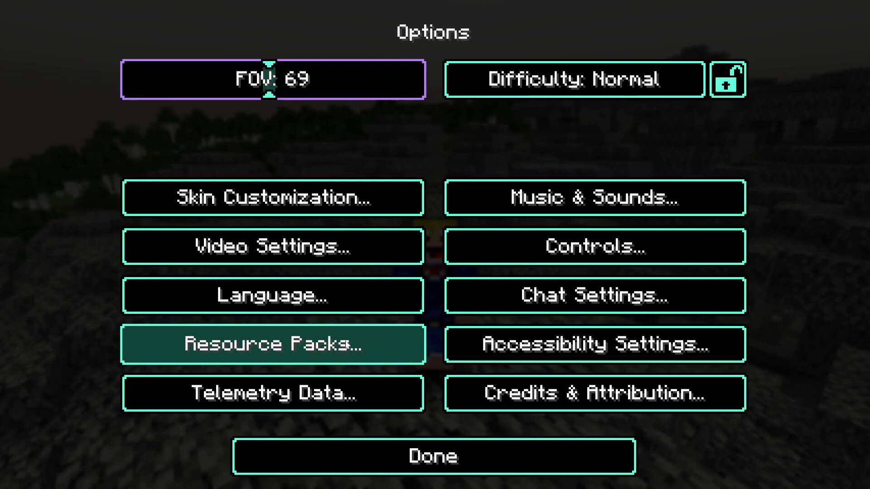
pyautogui.press('Escape')
pyautogui.press('Escape')
pyautogui.press('Escape')
pyautogui.click(305, 303)
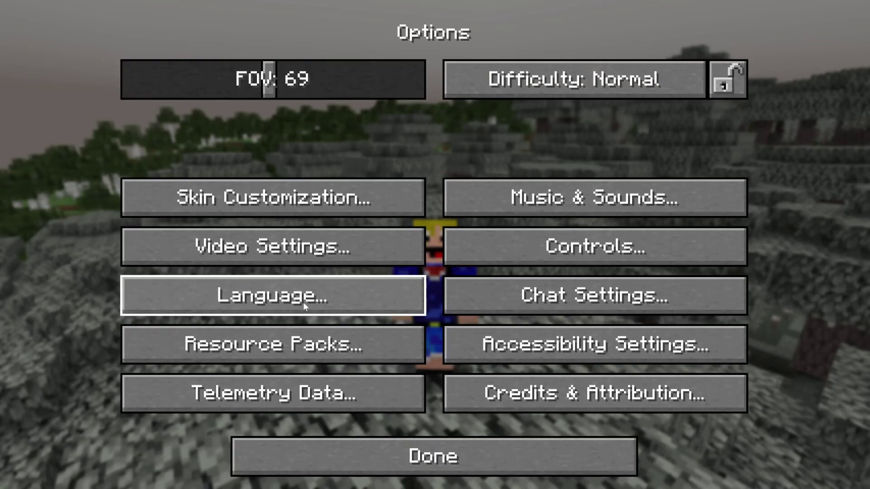
pyautogui.click(254, 350)
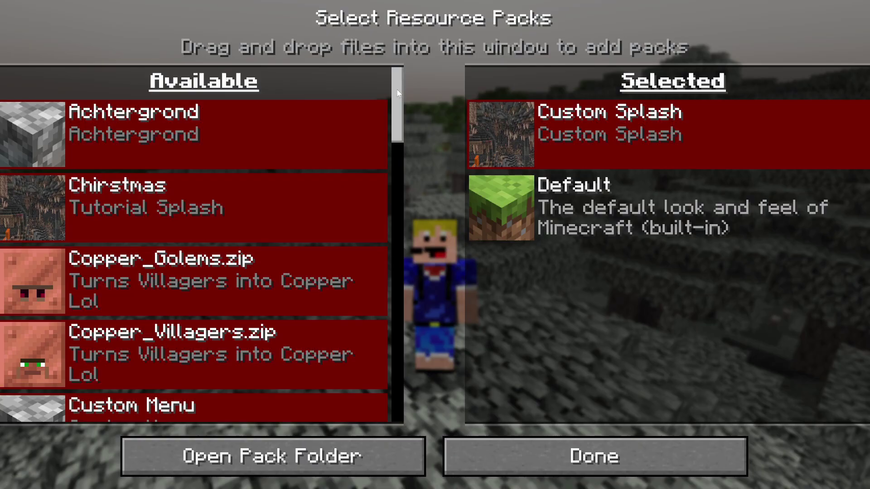
# - Add High Contrast from the Available list, keep it above Custom Splash, and apply the packs
pyautogui.moveTo(397, 93); pyautogui.dragTo(272, 399)
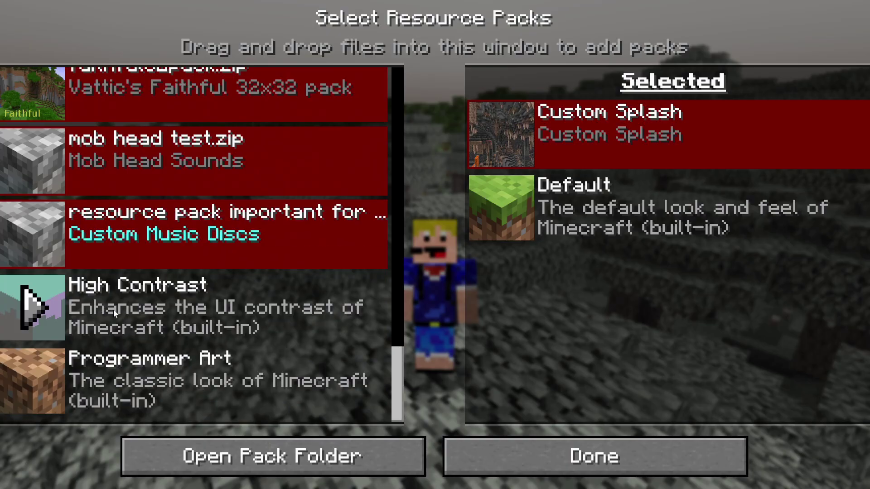
pyautogui.click(40, 309)
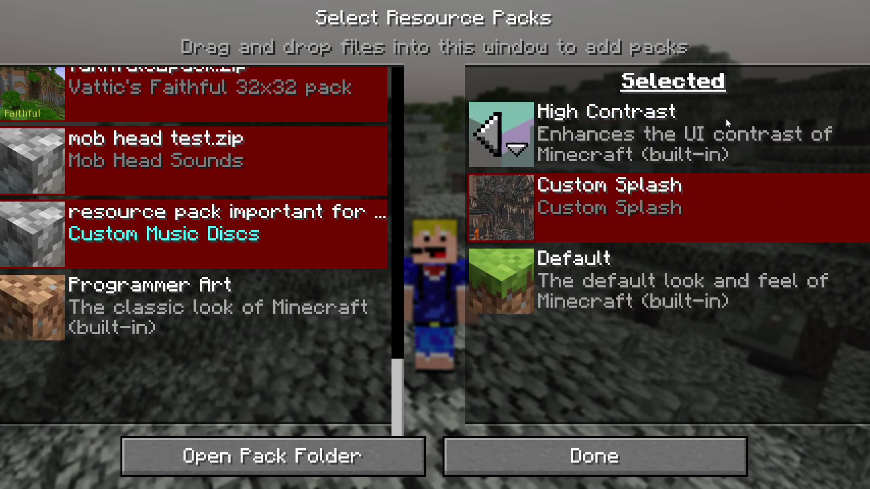
pyautogui.click(517, 149)
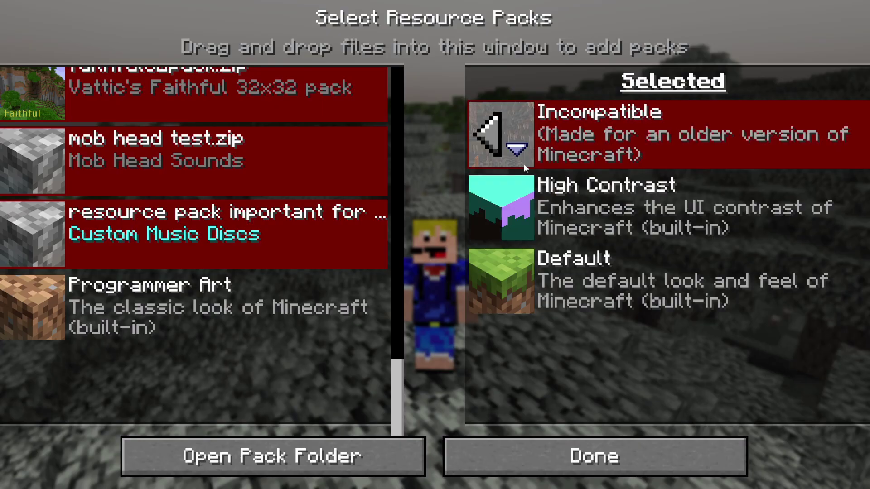
pyautogui.click(519, 194)
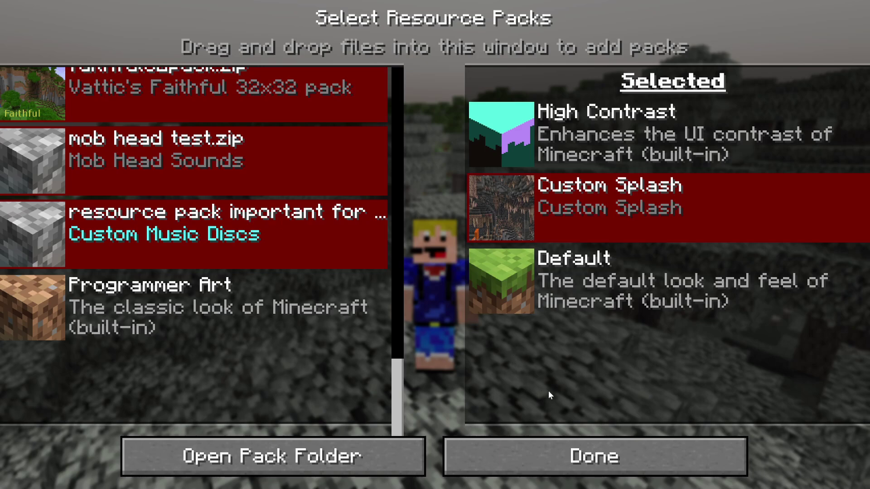
pyautogui.click(597, 456)
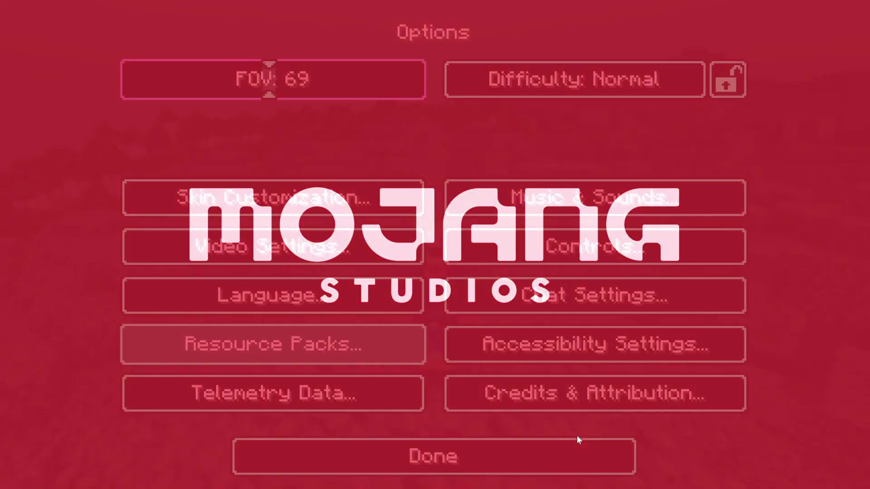
# - Return to the resource pack screen, then pause to the Game Menu after reloading finishes
pyautogui.click(274, 351)
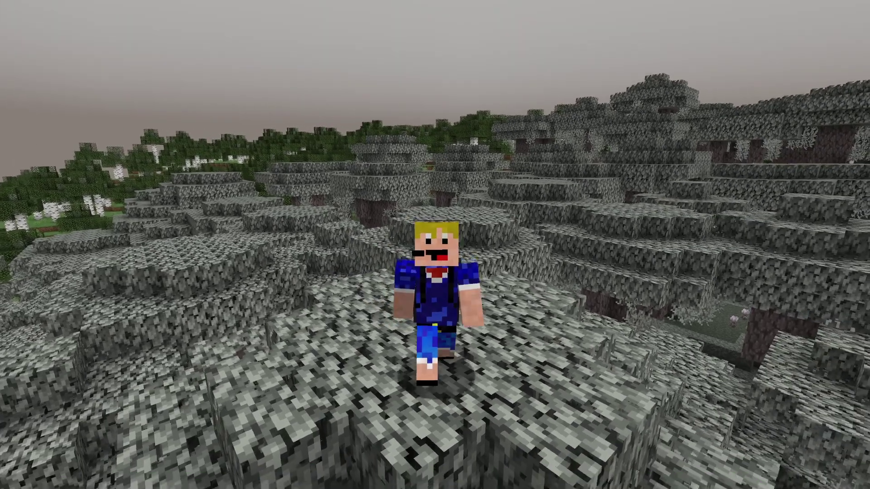
pyautogui.press('Escape')
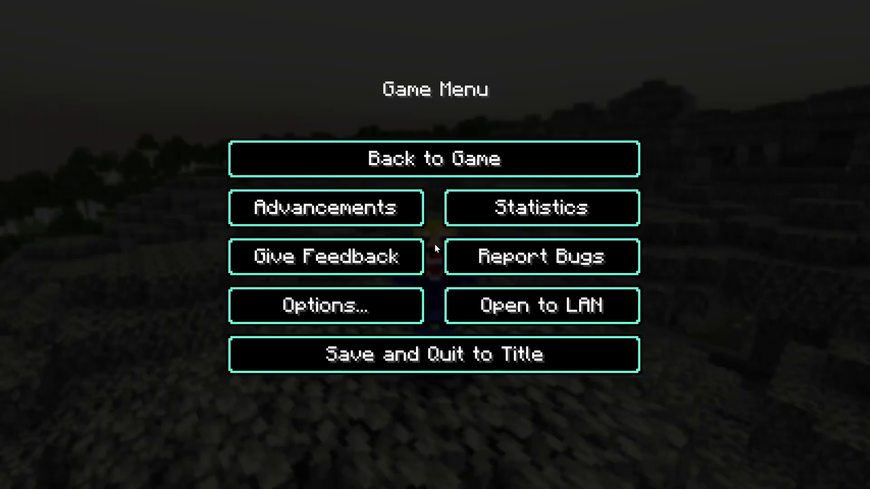
# - In Accessibility Settings, switch High Contrast off and back on
pyautogui.click(405, 293)
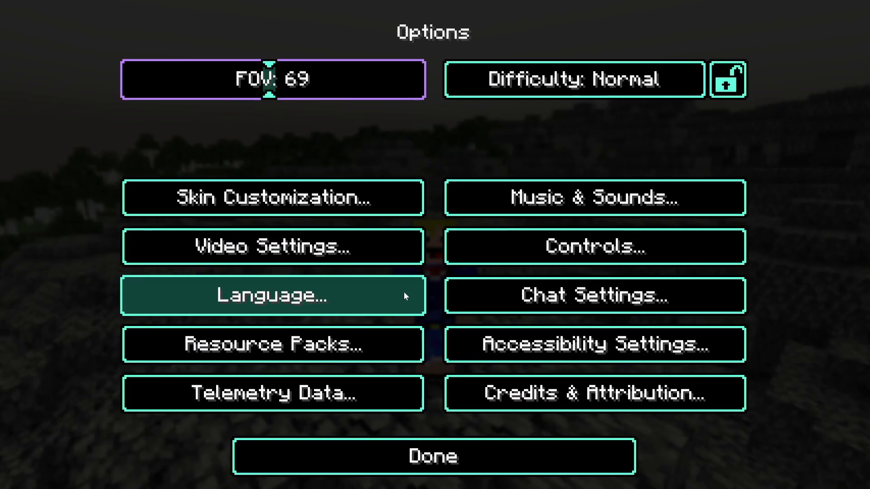
pyautogui.click(498, 335)
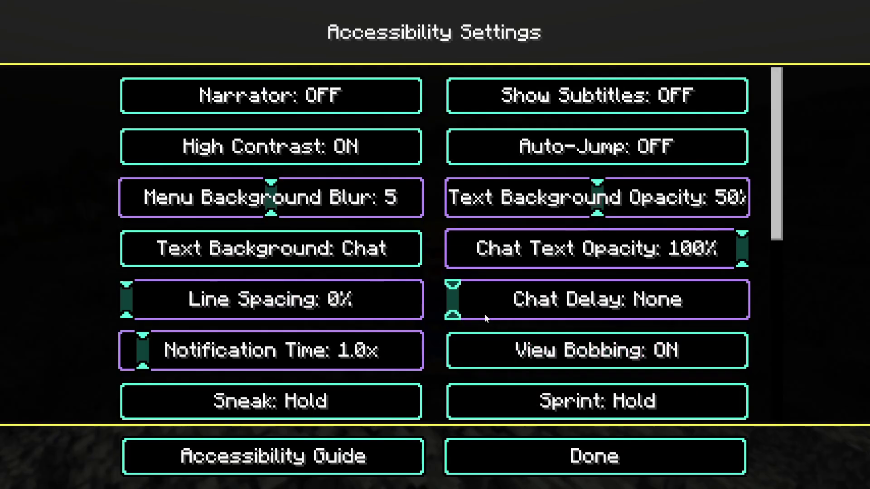
pyautogui.click(256, 153)
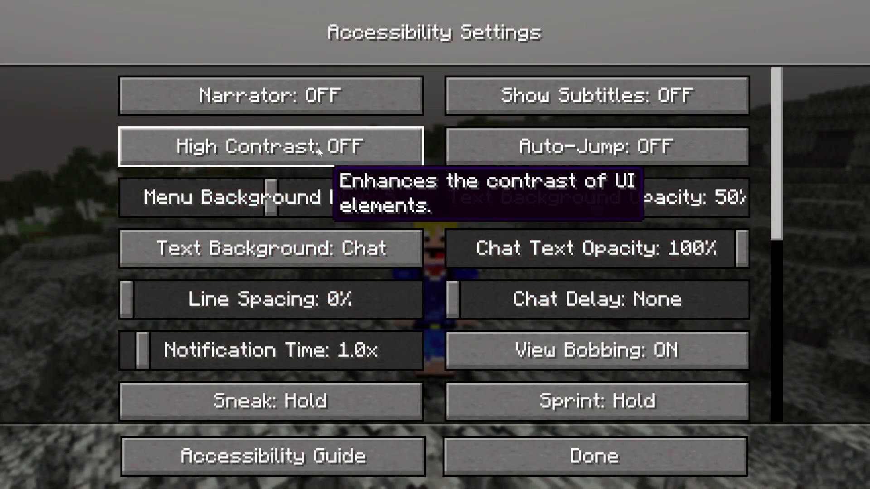
pyautogui.click(222, 149)
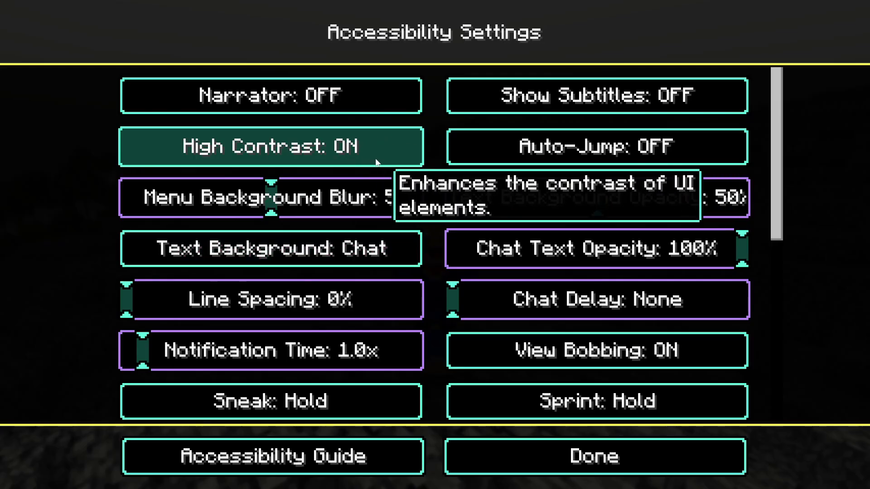
# - Enable High Contrast Block Outlines, close the settings screens, and resume playing
pyautogui.scroll(-6, 399, 156)
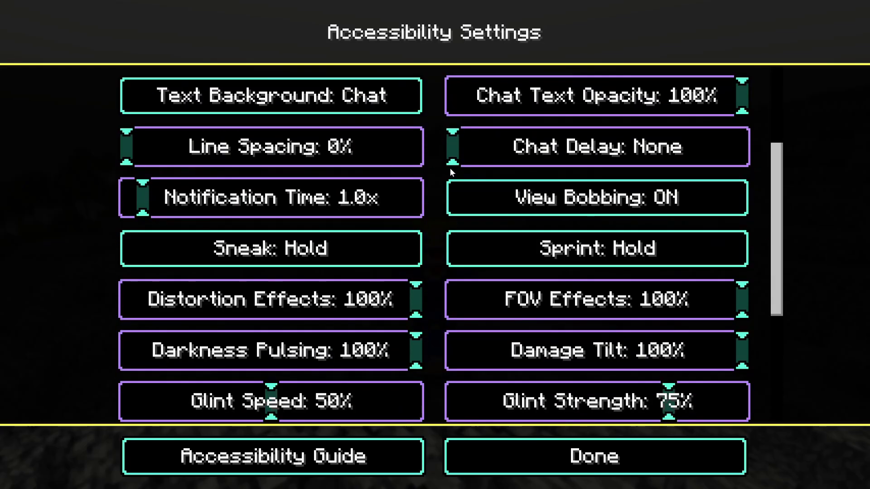
pyautogui.scroll(6, 450, 171)
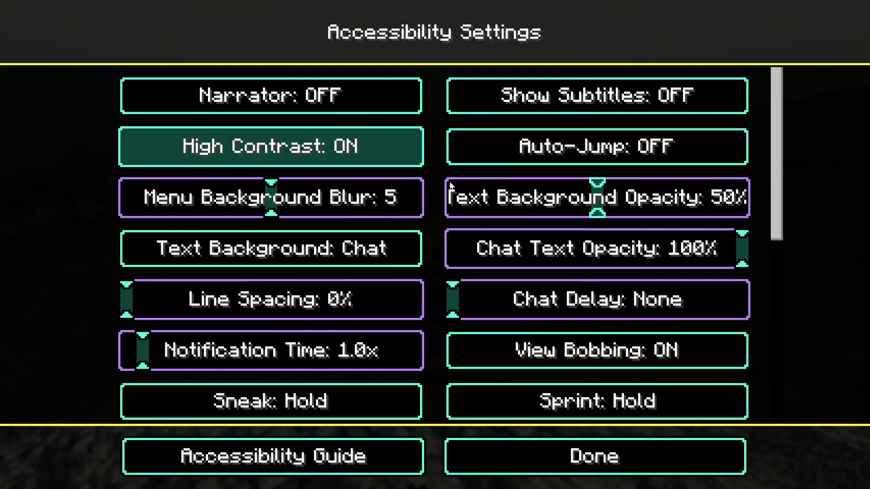
pyautogui.scroll(-8, 364, 271)
pyautogui.scroll(-6, 365, 271)
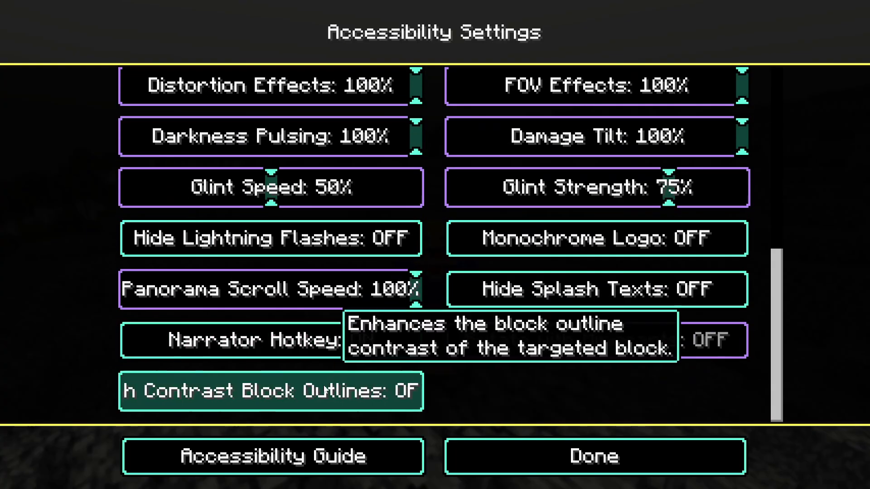
pyautogui.click(283, 395)
pyautogui.click(560, 450)
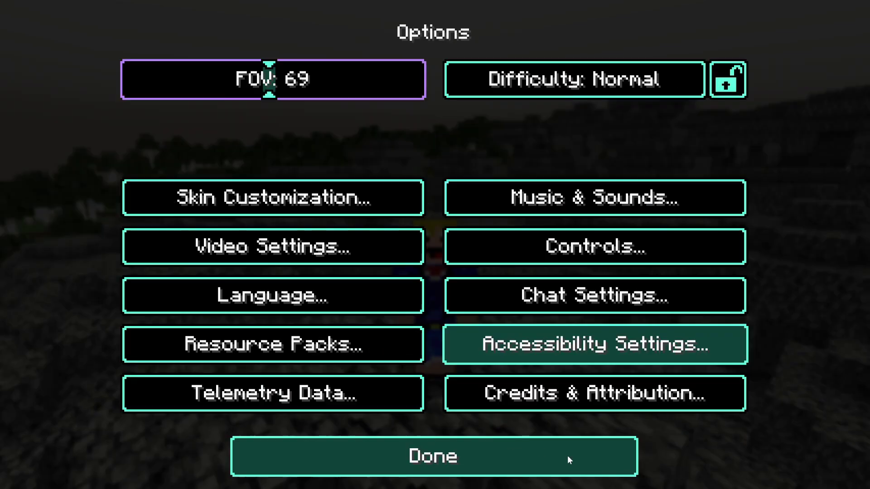
pyautogui.click(564, 452)
pyautogui.click(434, 159)
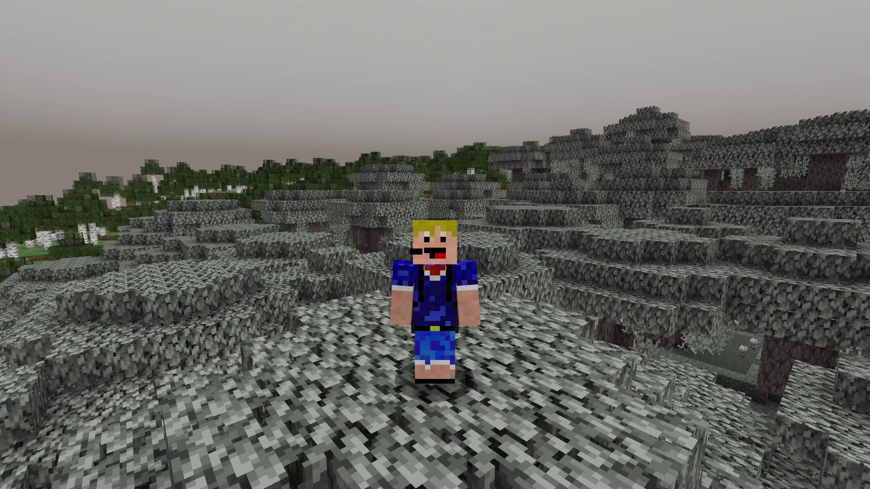
# - Switch to first-person view, then check Video Settings and come back to the Options screen
pyautogui.press('F5')
pyautogui.press('F1')
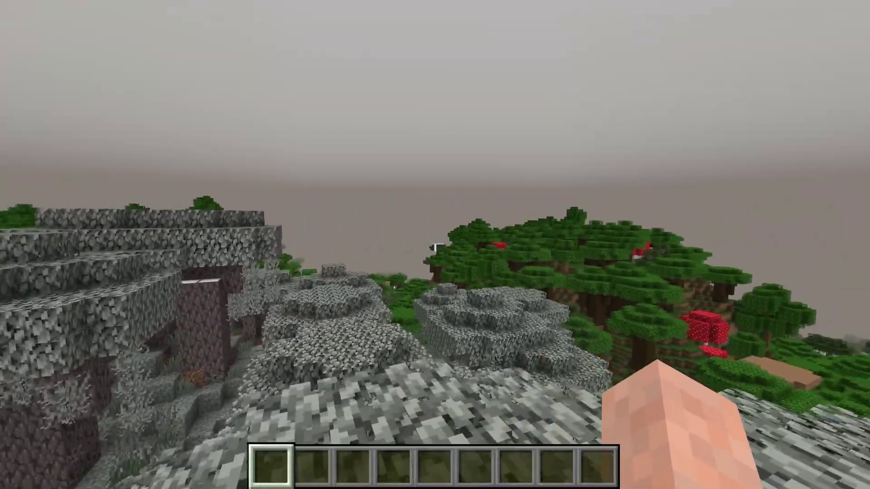
pyautogui.press('Escape')
pyautogui.click(340, 260)
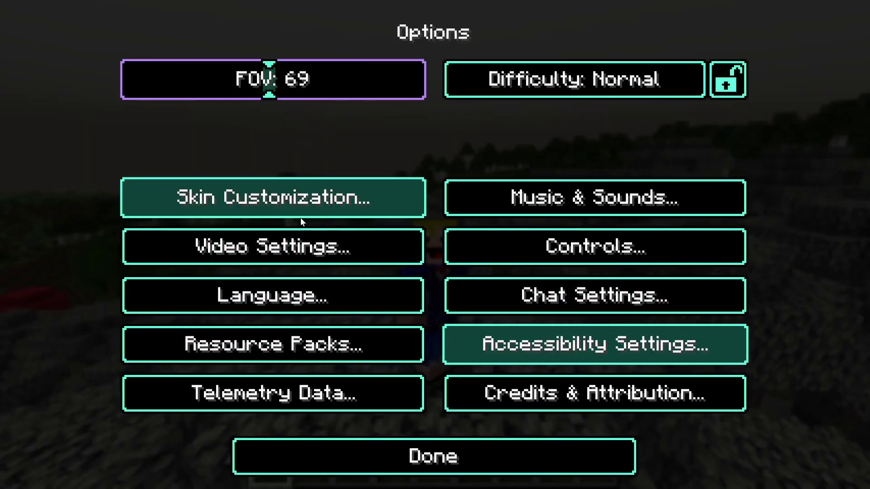
pyautogui.click(298, 234)
pyautogui.click(458, 445)
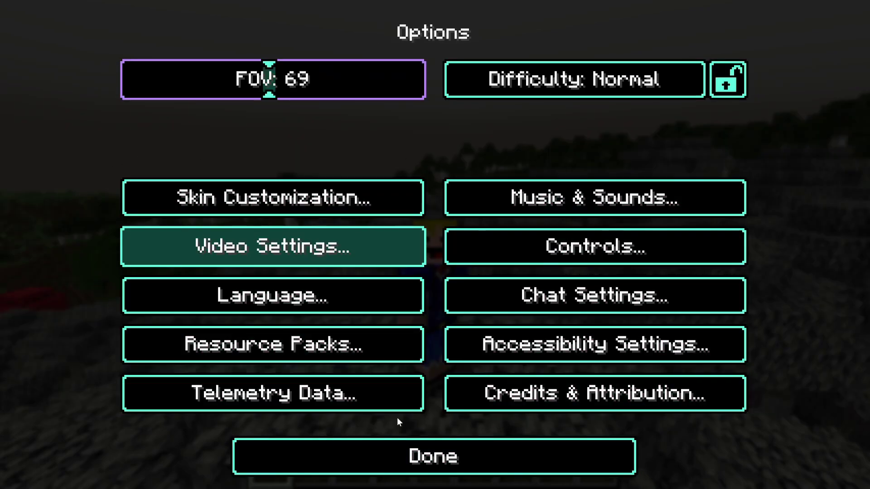
# - In Chat Settings, cycle the Narrator through its modes and leave it OFF
pyautogui.click(453, 306)
pyautogui.click(435, 453)
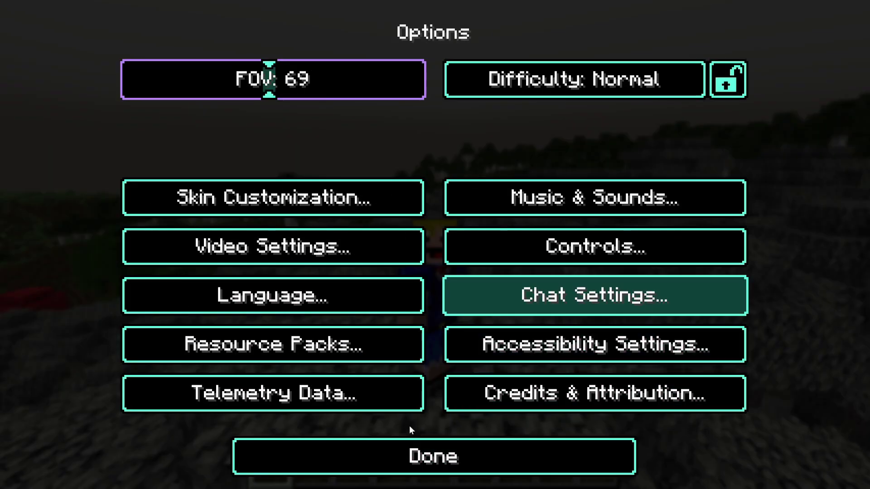
pyautogui.click(528, 293)
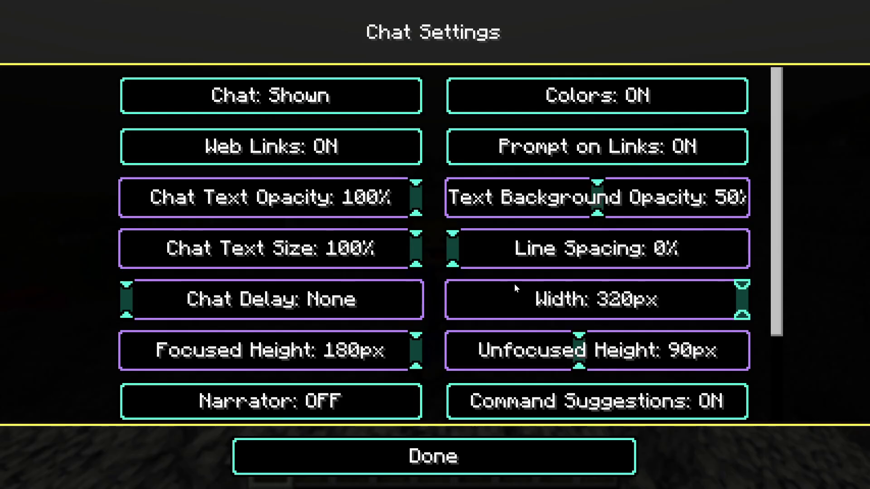
pyautogui.click(419, 408)
pyautogui.click(337, 407)
pyautogui.click(323, 408)
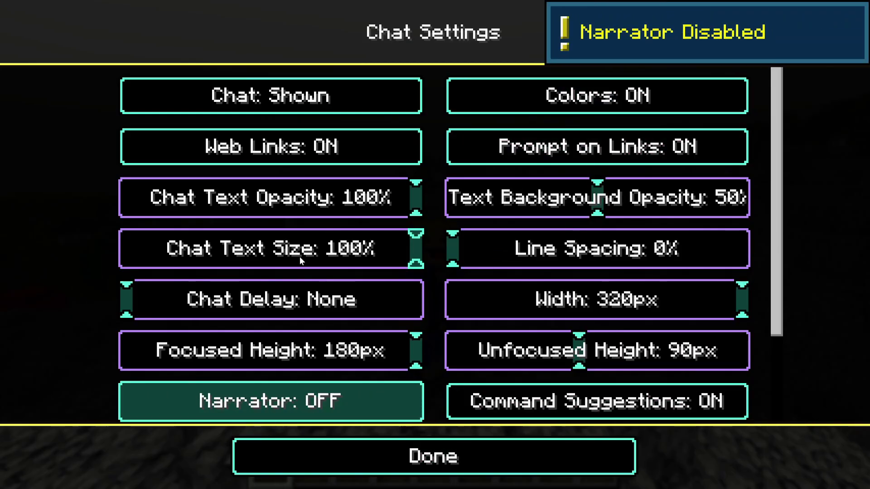
# - Switch Hide Matched Names to OFF and return to the game
pyautogui.scroll(-3, 119, 403)
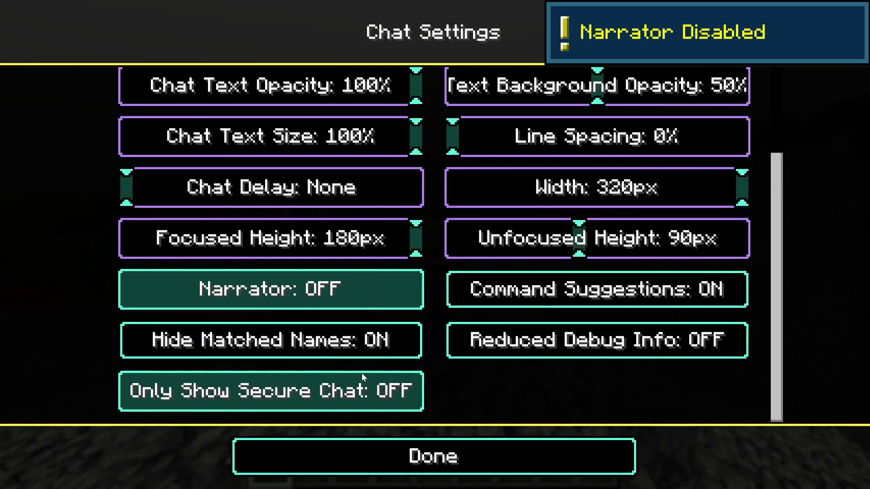
pyautogui.click(404, 346)
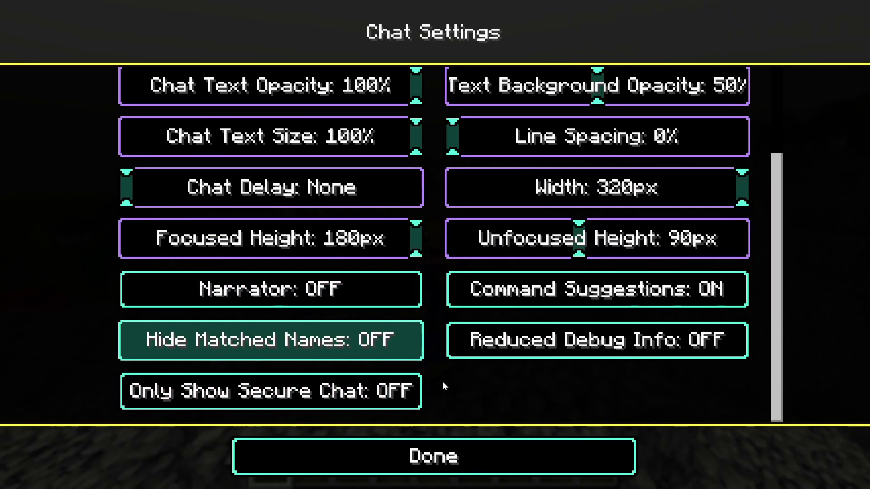
pyautogui.click(414, 342)
pyautogui.click(510, 458)
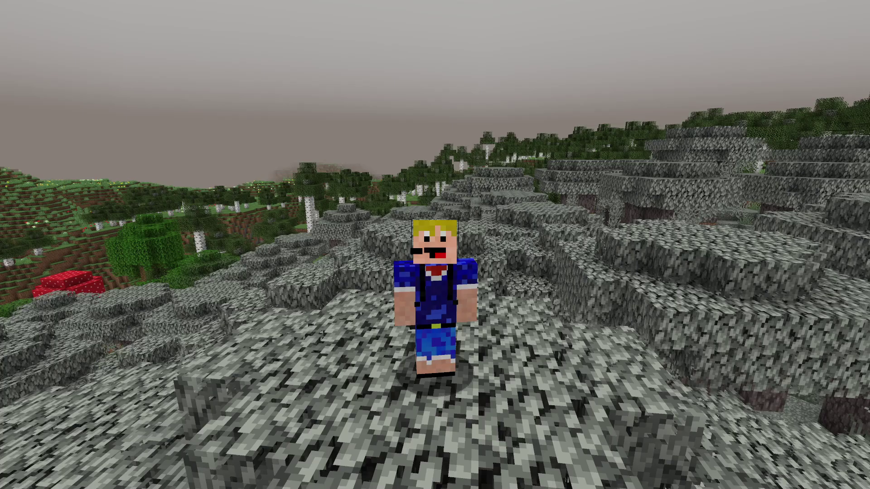